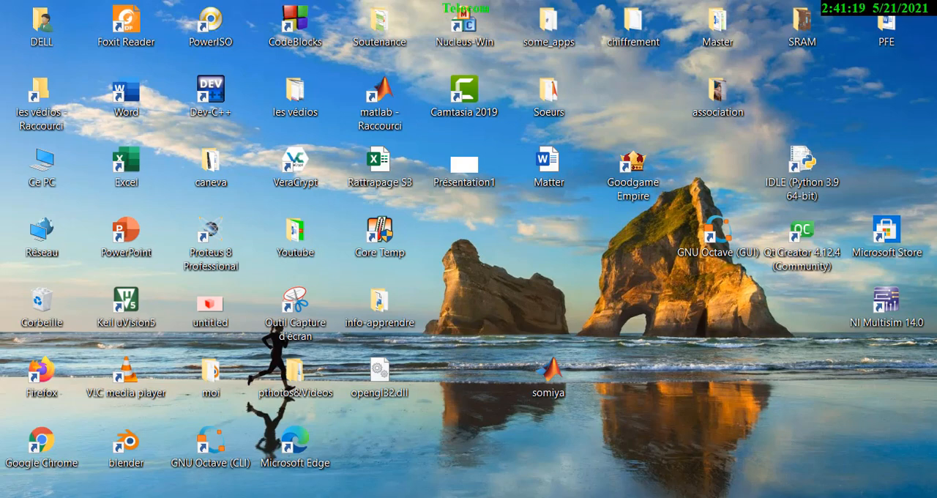
Switch to Blender and start a new General file, discarding the changes to the untitled scene.
click(301, 497)
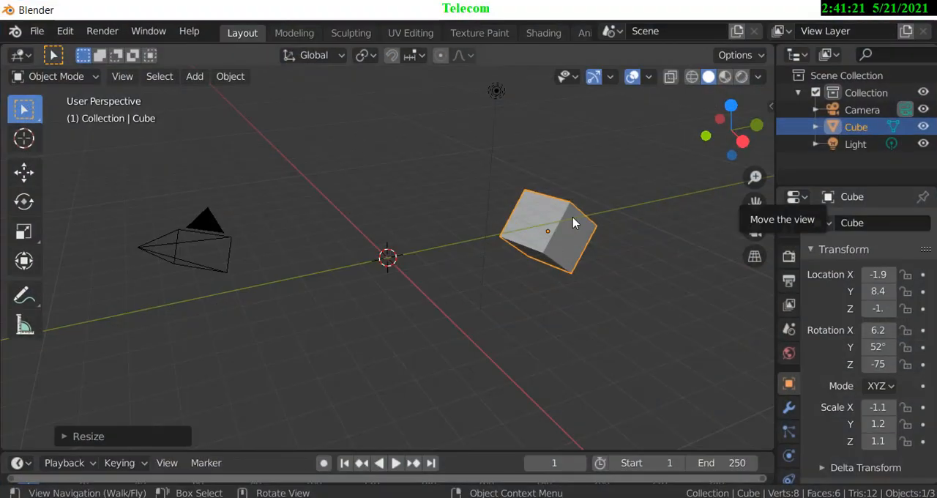
click(36, 33)
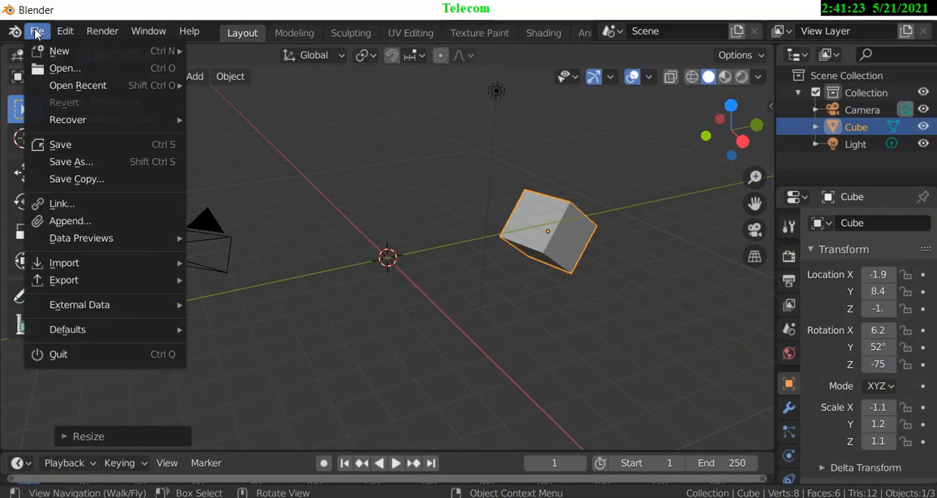
mouse_move(66, 51)
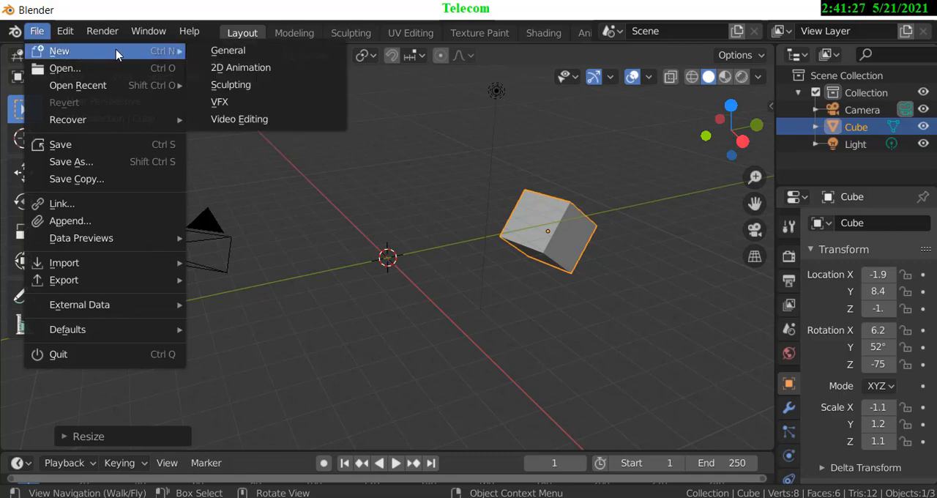
click(216, 54)
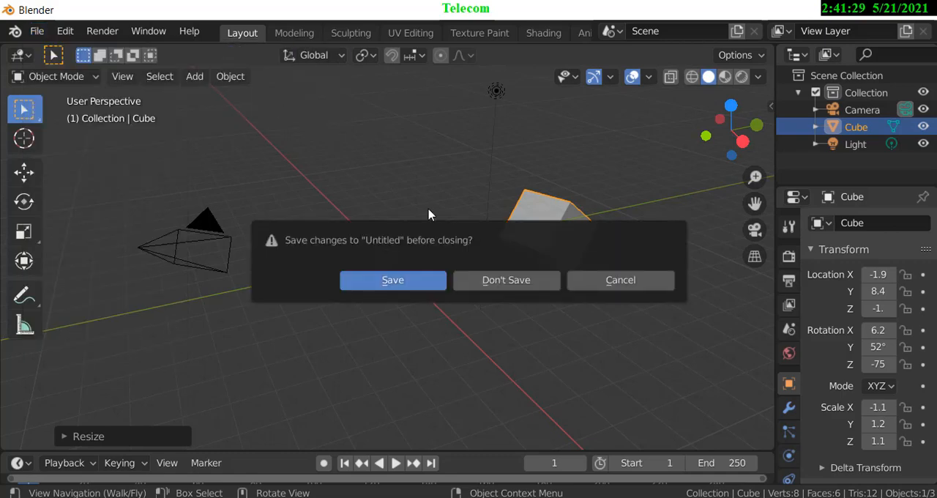
click(538, 284)
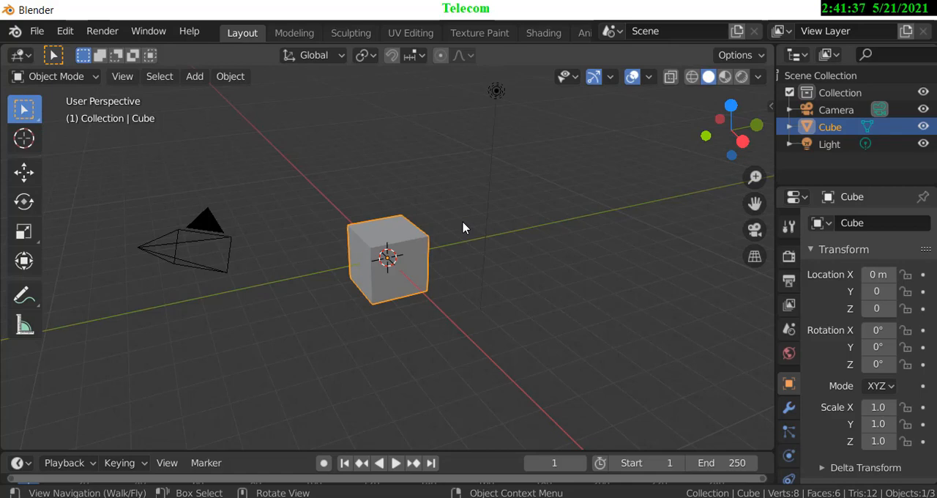
Move the cube with the Move gizmo along the Y, Z and X axes and in the YZ plane, to about X -1.8, Y 1.2.
click(24, 174)
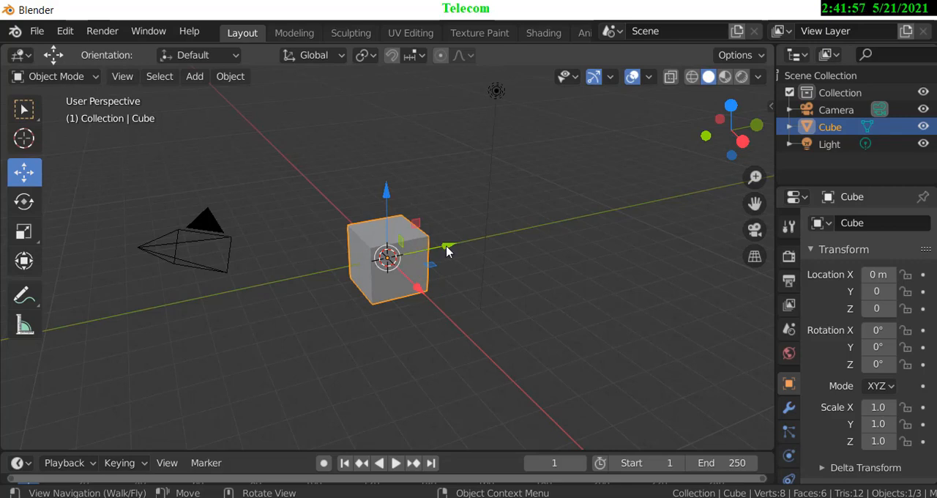
drag(447, 251, 484, 256)
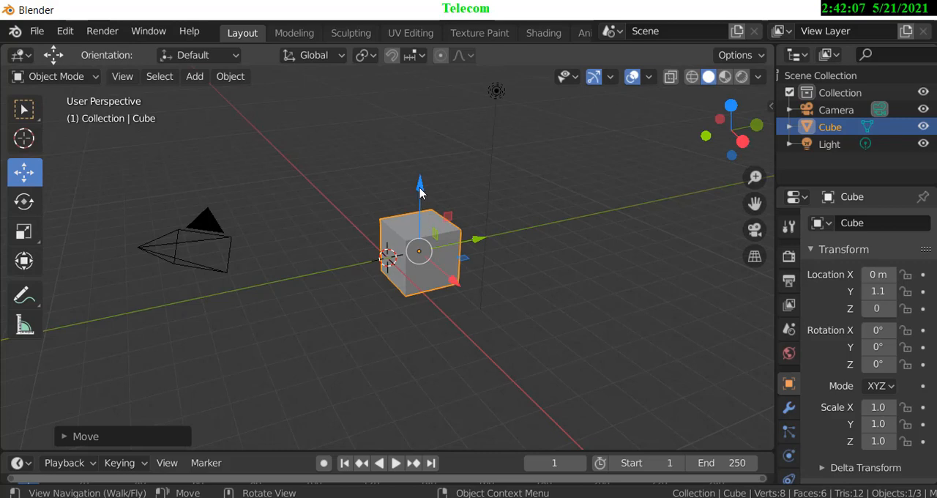
mouse_move(420, 192)
mouse_down()
mouse_move(418, 130)
mouse_move(420, 349)
mouse_move(418, 159)
mouse_move(420, 195)
mouse_up()
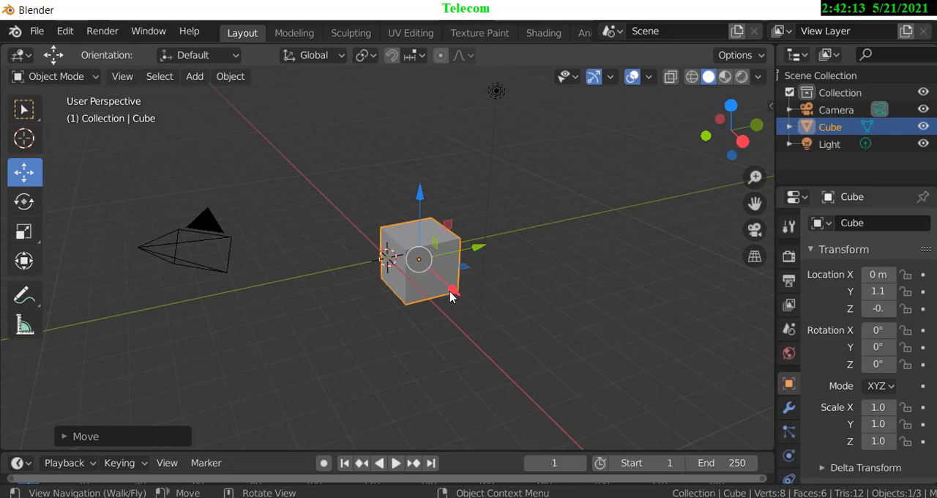
drag(450, 295, 433, 265)
drag(426, 212, 381, 218)
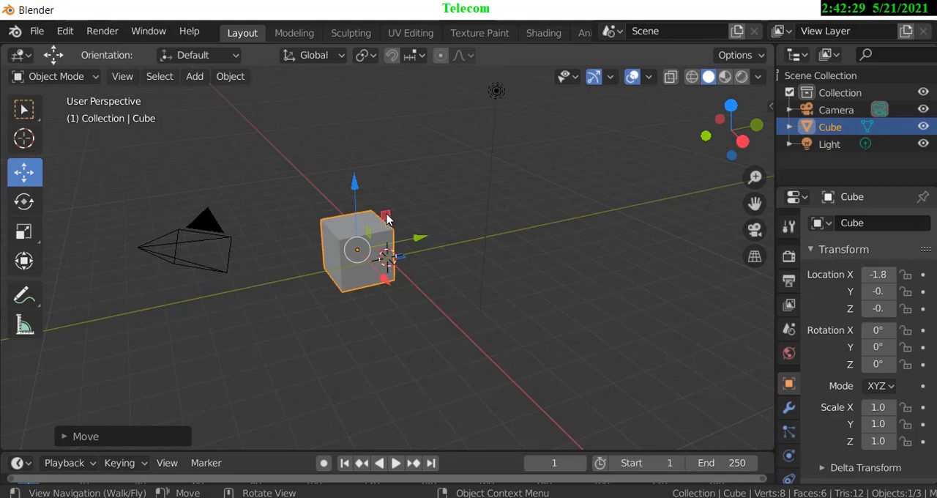
drag(386, 212, 426, 219)
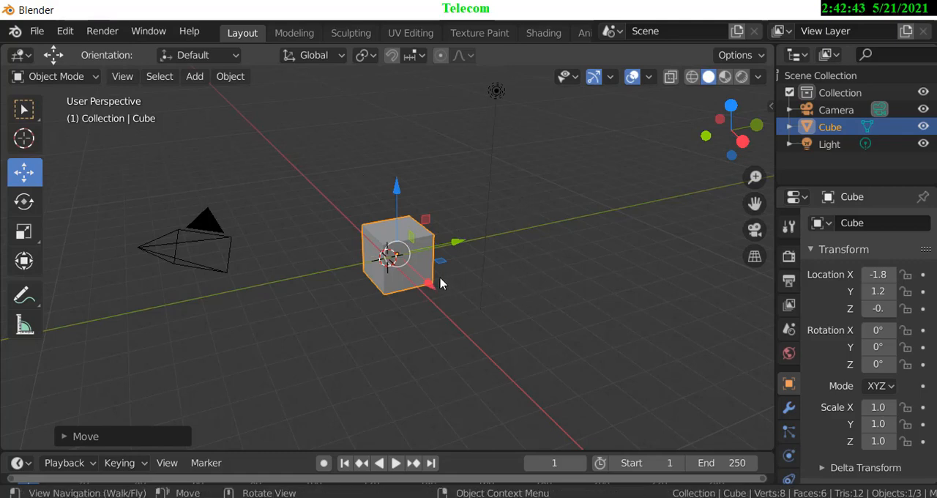
Grab the cube freely, try locking the move to global X and Y, and finish by raising it along global Z.
click(23, 110)
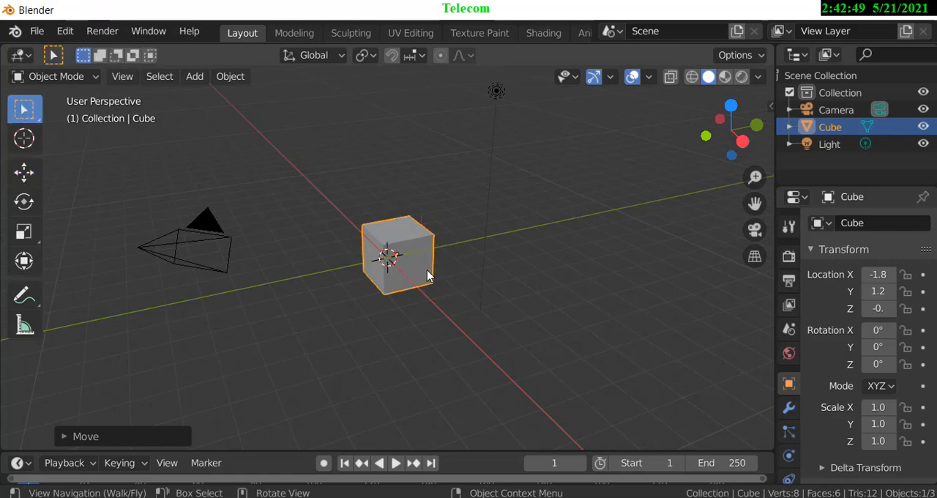
key(g)
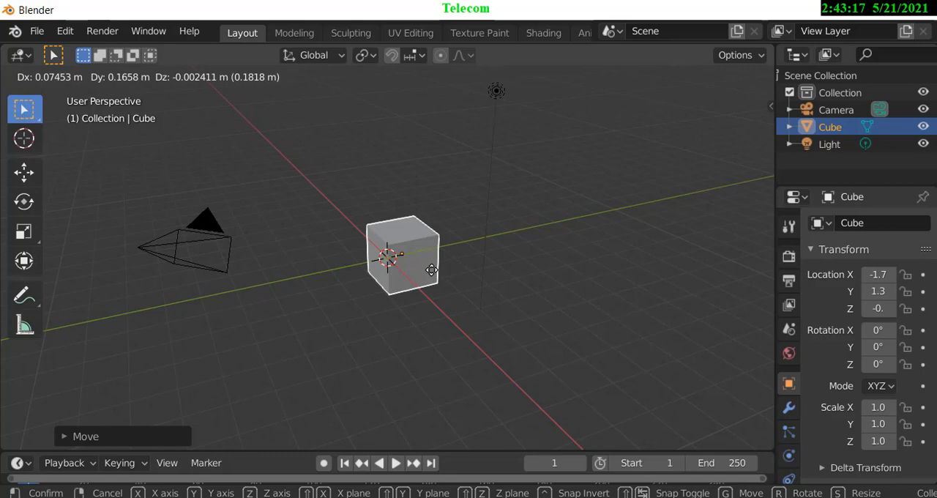
key(x)
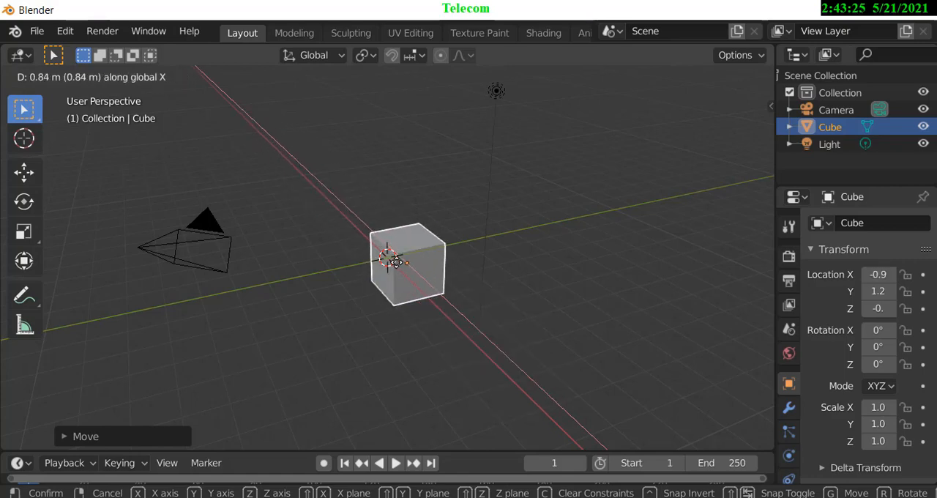
key(y)
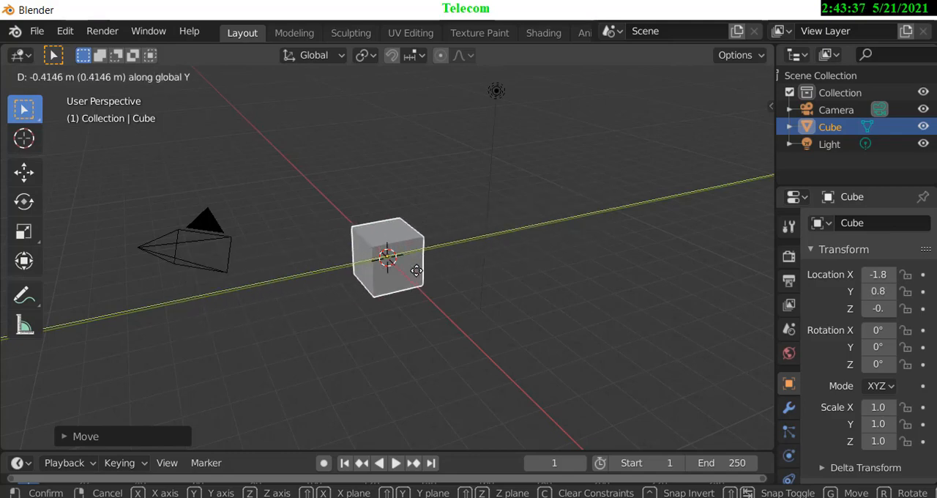
key(z)
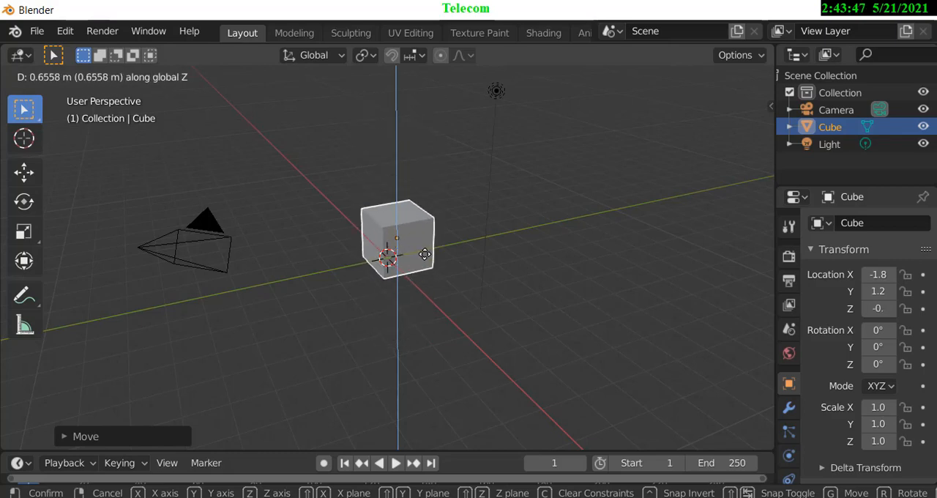
click(425, 259)
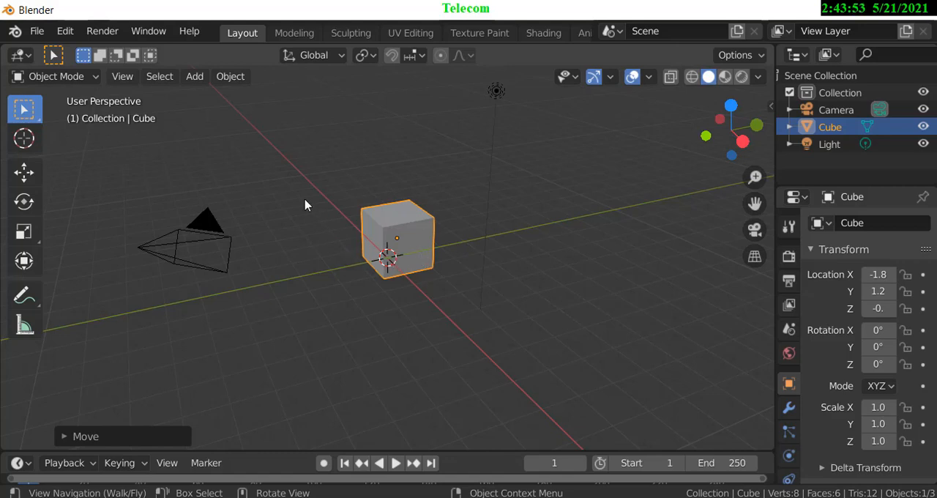
Rotate the cube with the Rotate gizmo, about 87° around Z, around the Y axis, and freely in other directions.
click(24, 202)
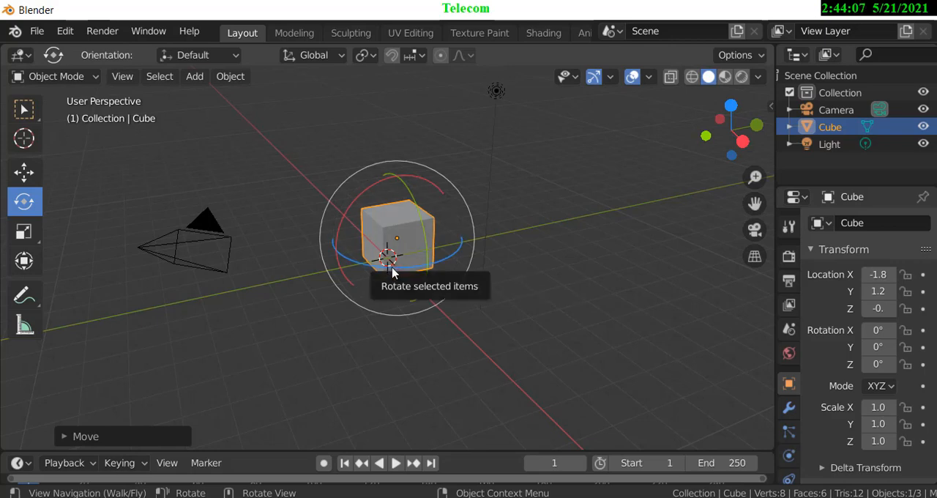
drag(390, 270, 454, 282)
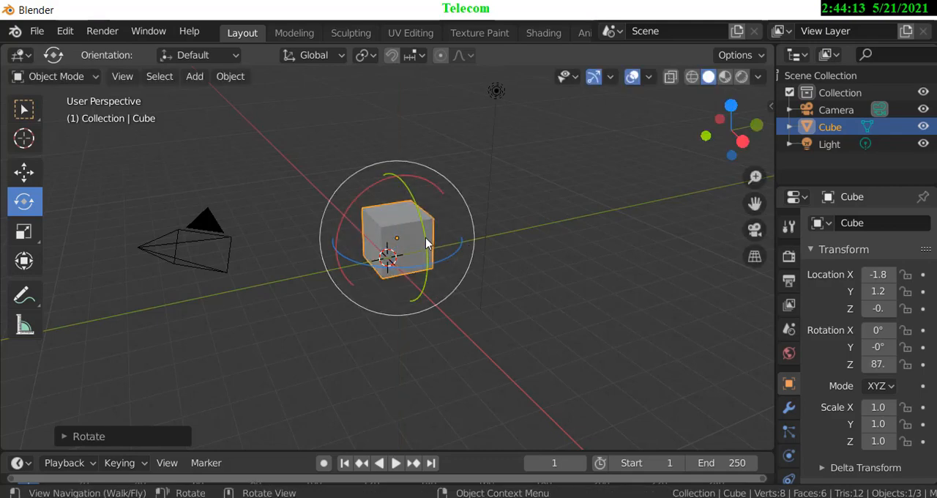
drag(427, 243, 436, 276)
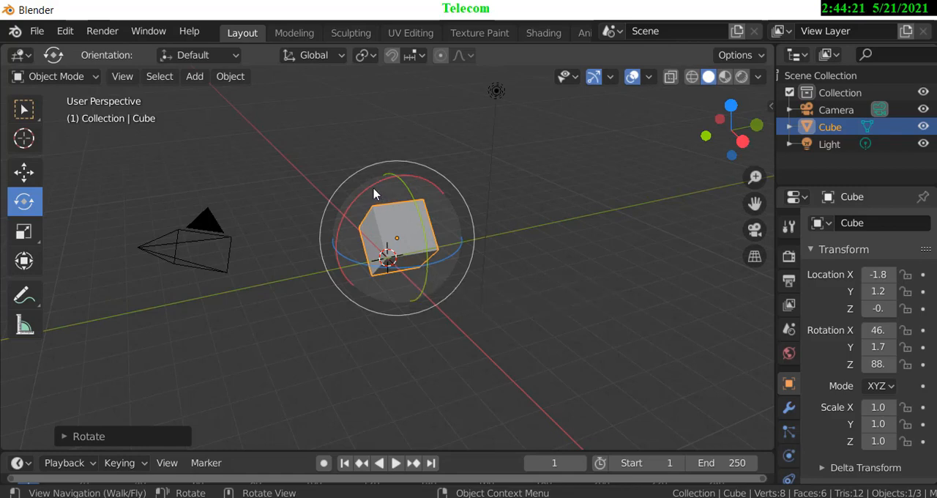
drag(374, 192, 427, 184)
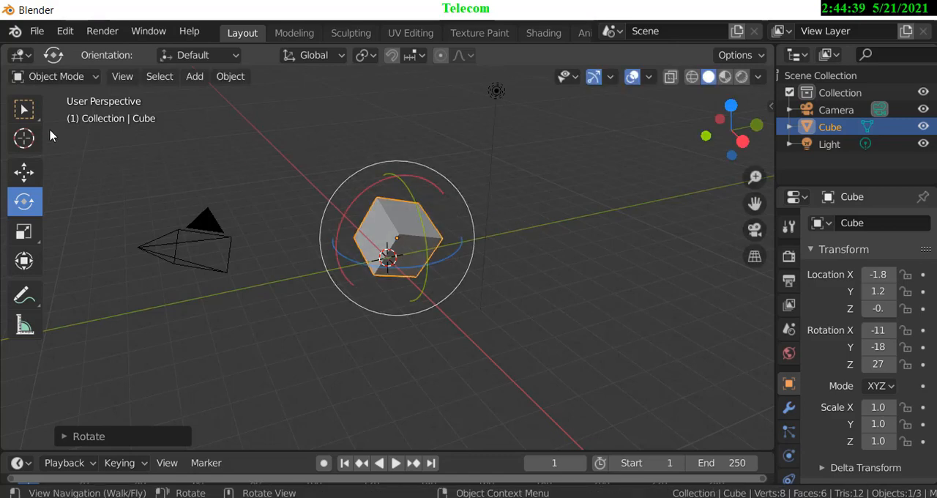
Rotate the cube without the gizmo, trying free, global X and global Y rotation, and finish it around the global Z axis.
click(23, 109)
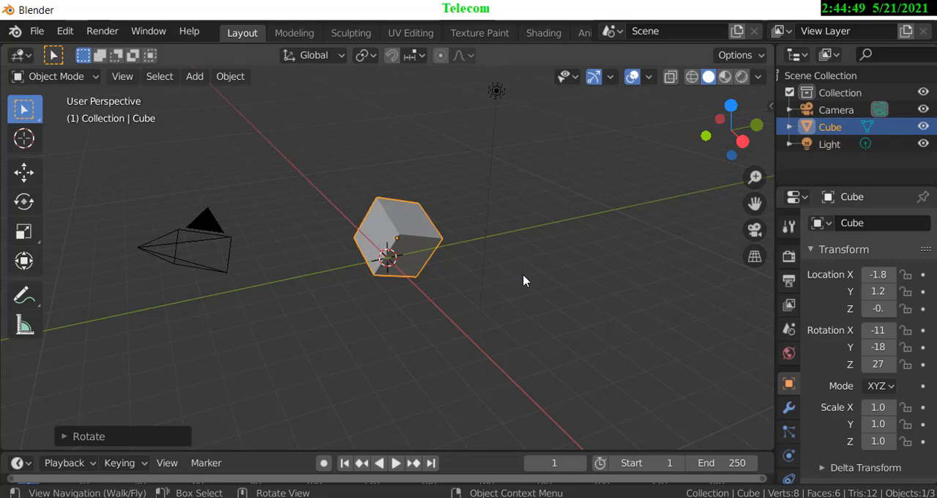
key(r)
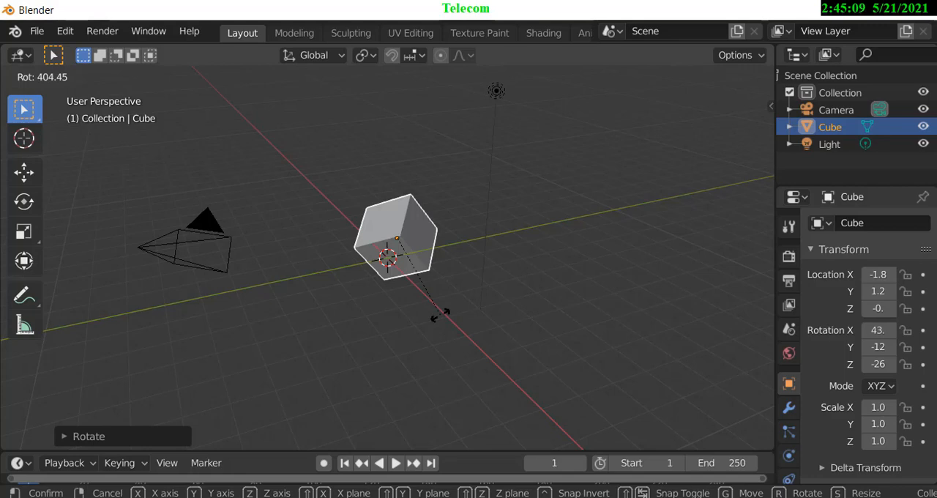
key(x)
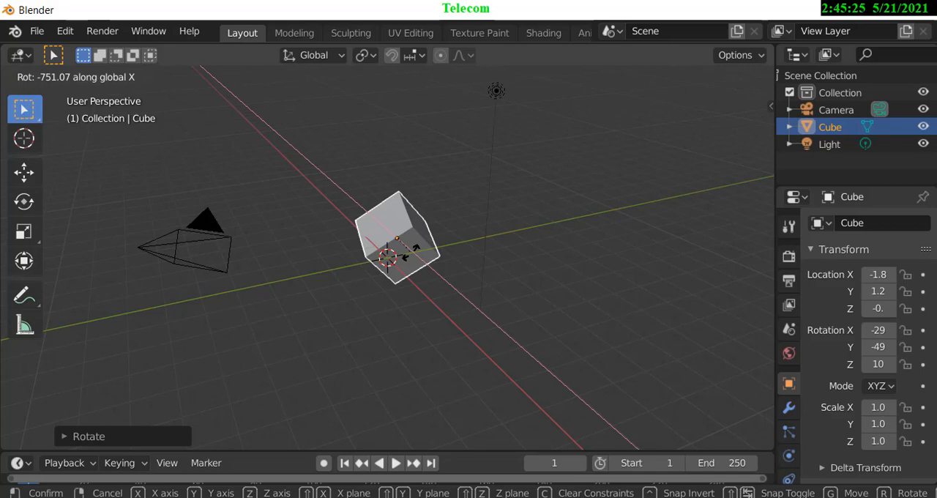
key(y)
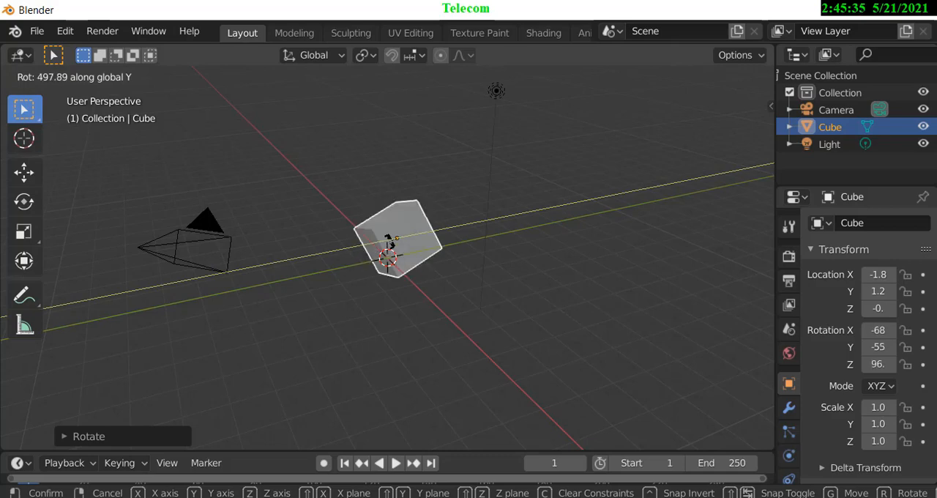
key(z)
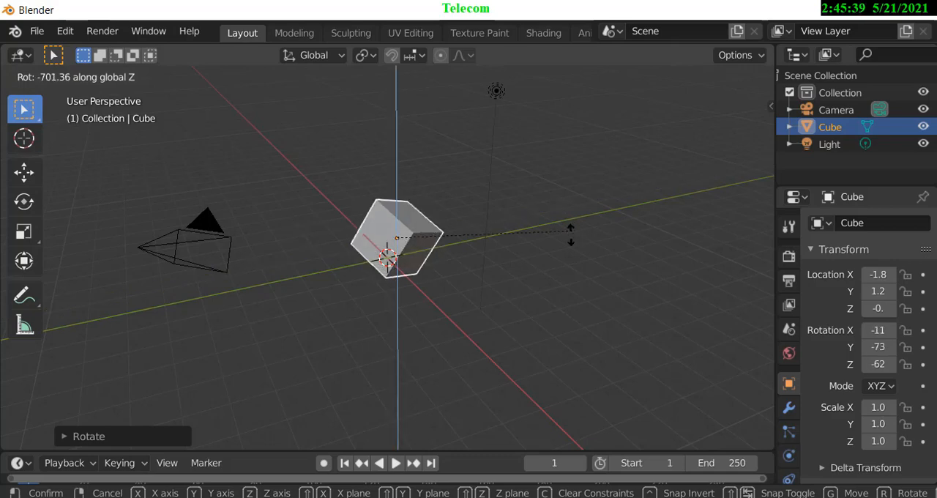
click(361, 185)
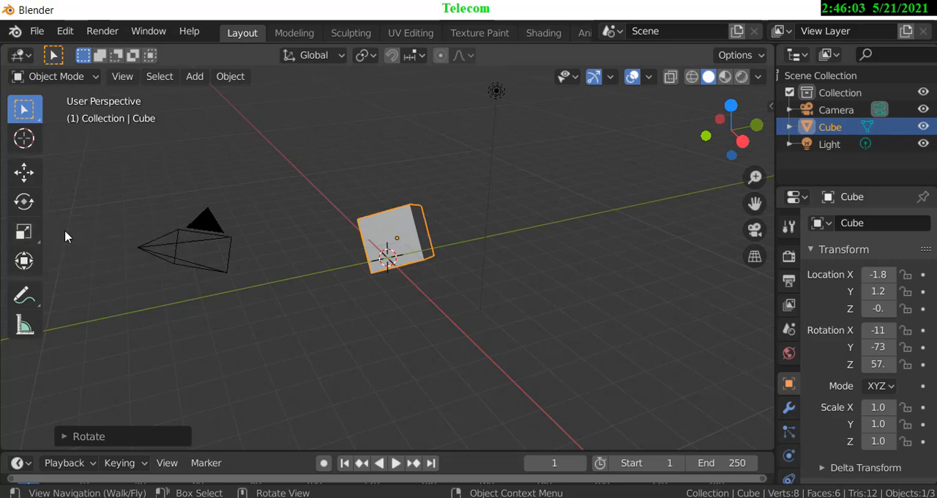
Scale the cube with the Scale gizmo, uniformly and along the Z, Y and X axes, to about 1.8 × 1.2 × 1.6.
click(24, 232)
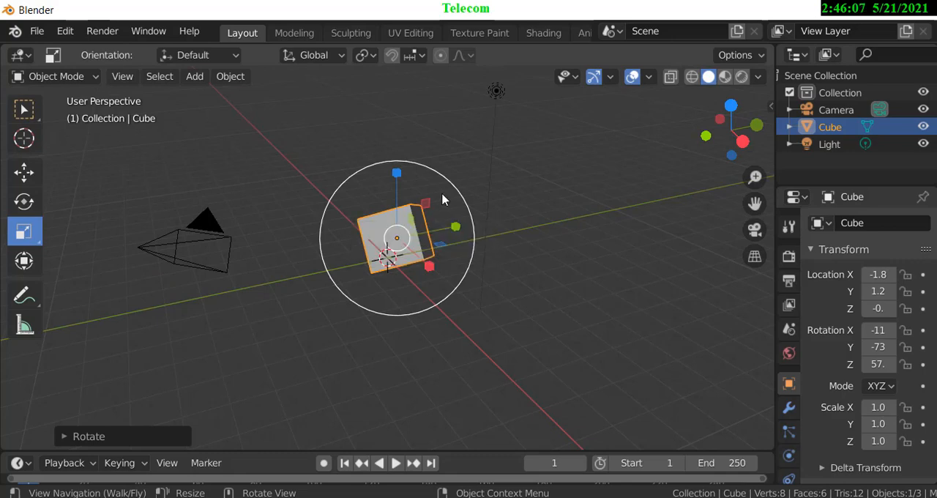
mouse_move(456, 187)
mouse_down()
mouse_move(573, 144)
mouse_move(445, 199)
mouse_move(457, 192)
mouse_up()
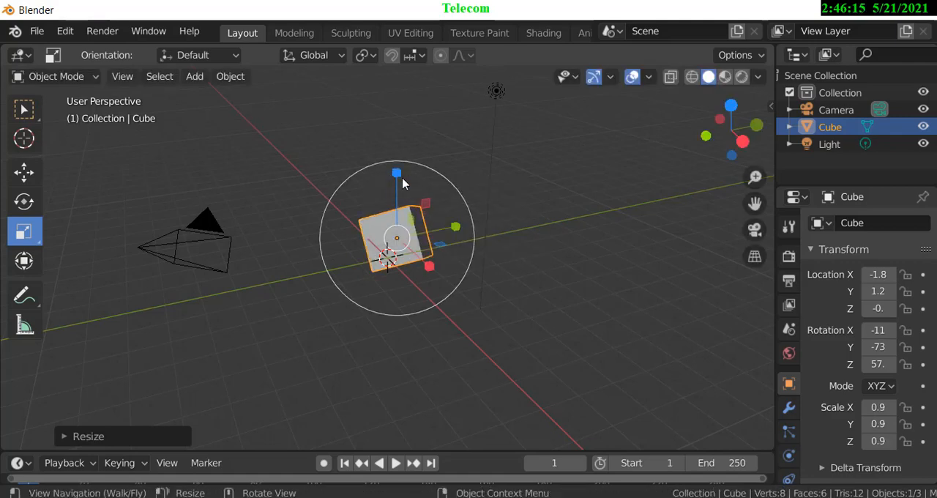
drag(399, 176, 438, 293)
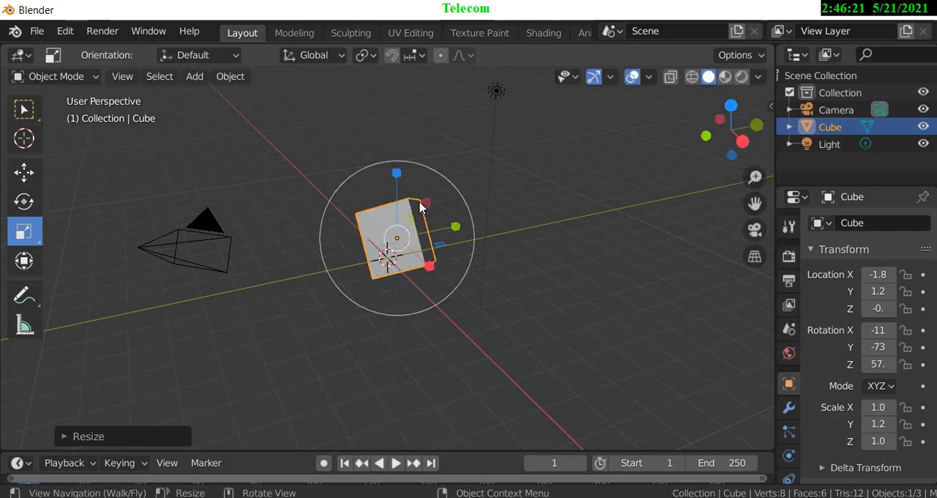
drag(456, 230, 514, 216)
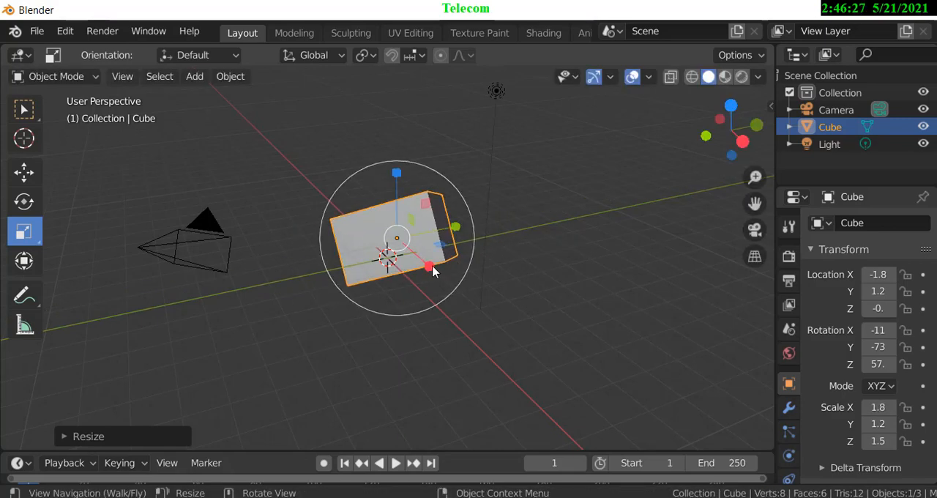
key(s)
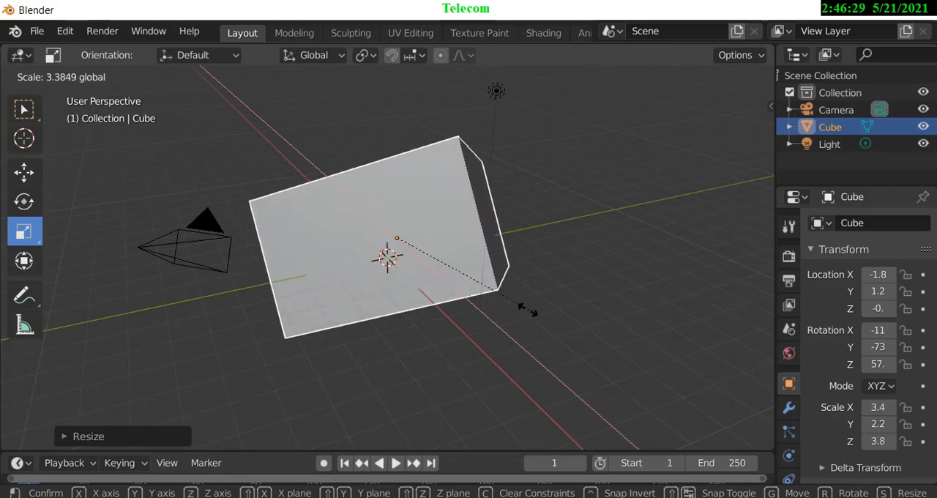
click(430, 269)
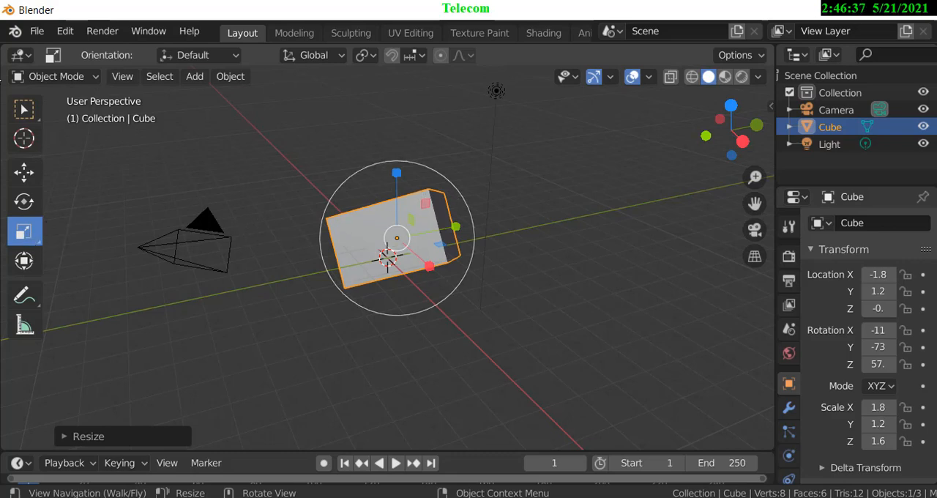
Scale the cube without the gizmo, first uniformly, with the scaling constrained in turn to global X, Y and Z.
click(24, 109)
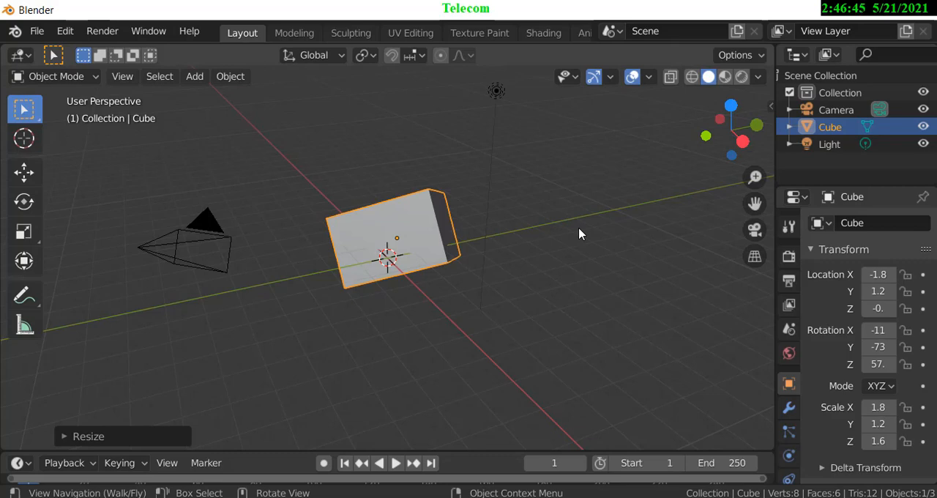
key(s)
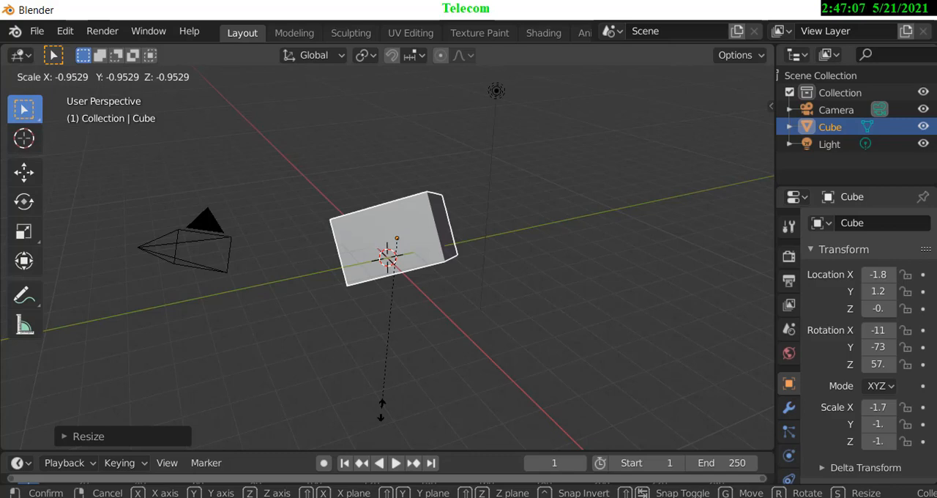
key(x)
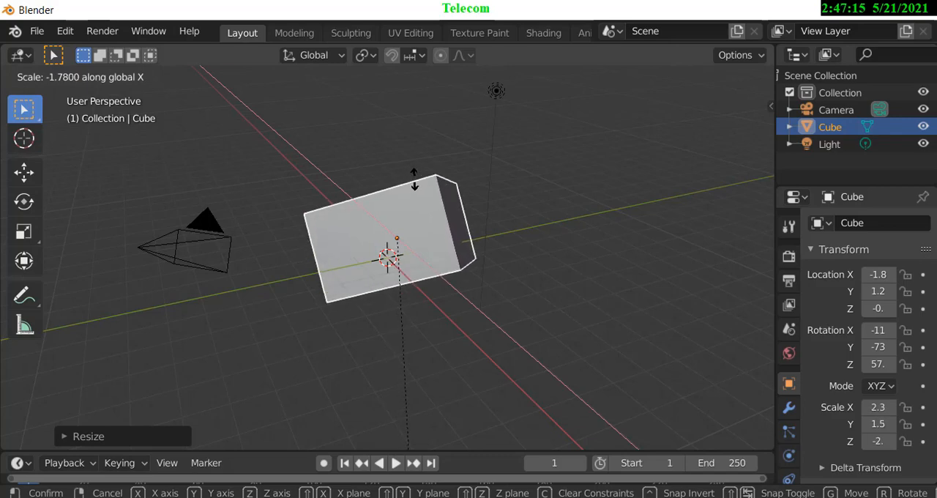
key(y)
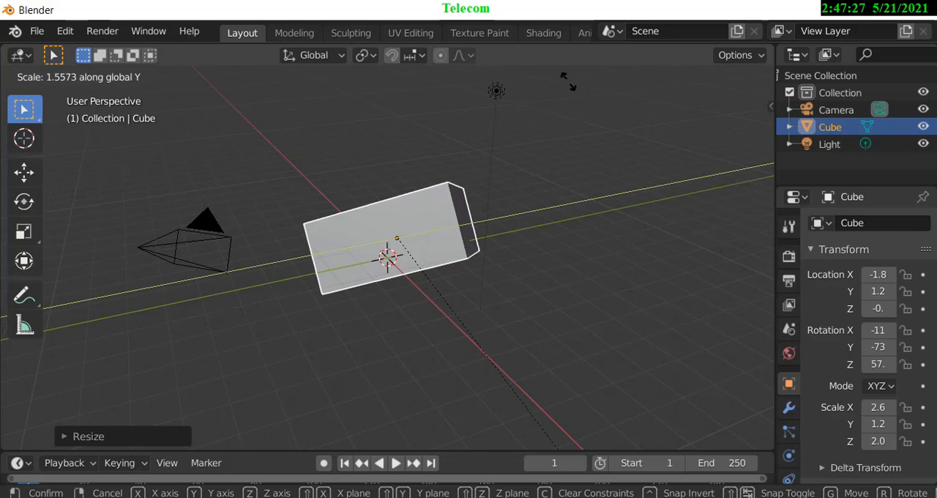
key(z)
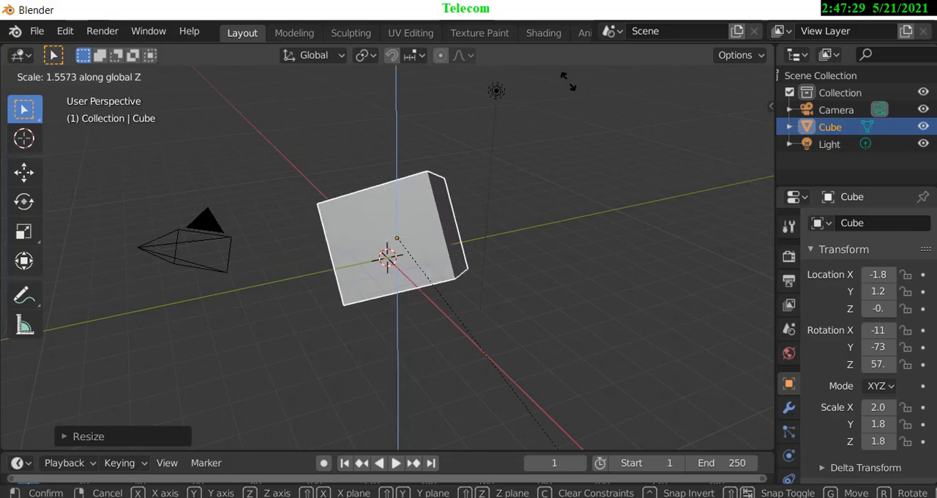